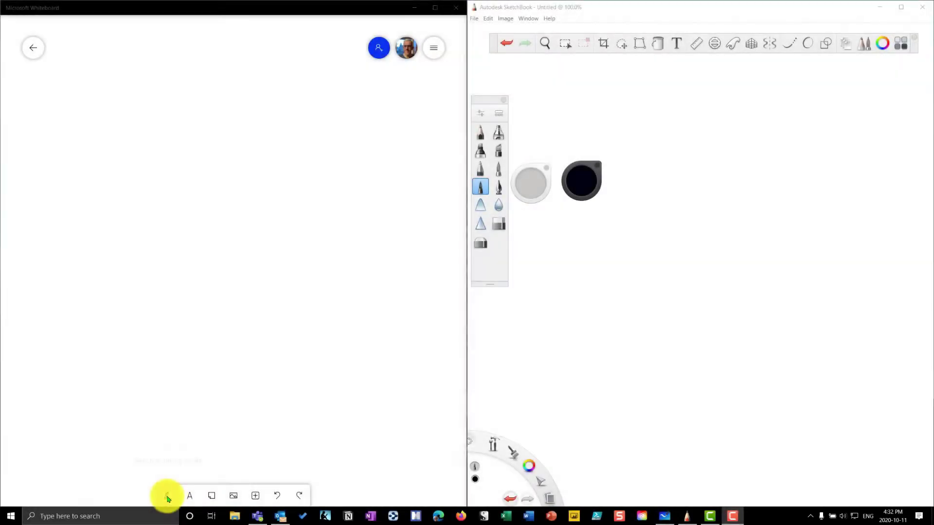
- Handwrite an underlined 'MS' label at the upper left of the Whiteboard with the black pen
left_click(168, 495)
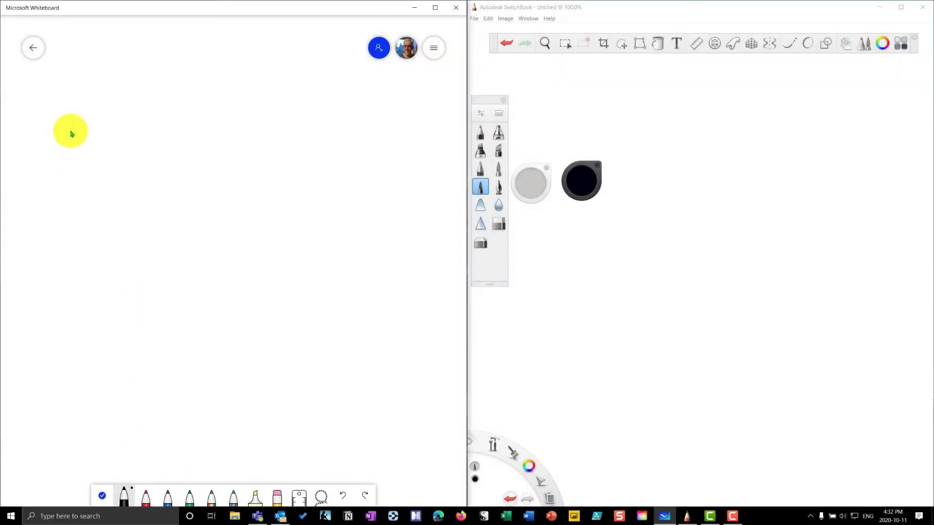
left_click_drag(63, 80, 75, 89)
left_click_drag(84, 79, 96, 104)
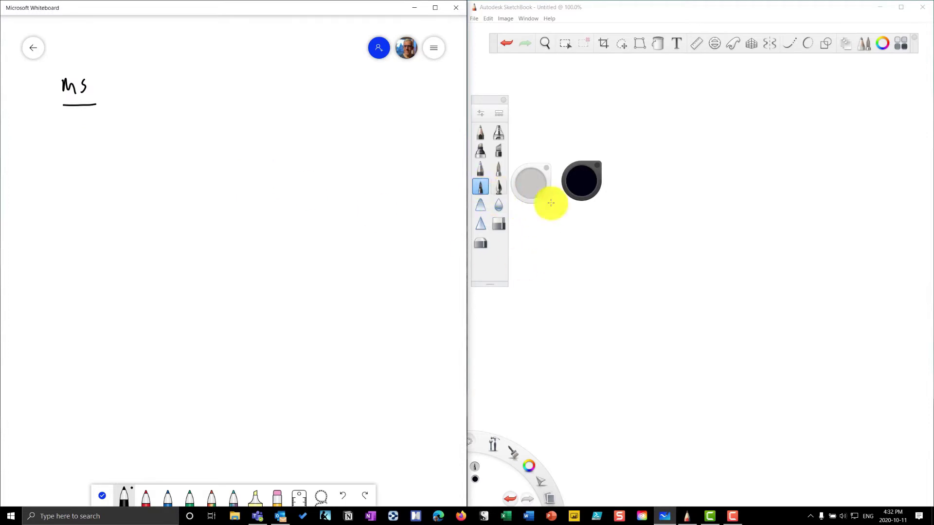
- Handwrite an 'SB' label on the SketchBook canvas with the brush
left_click(568, 83)
mouse_move(568, 84)
left_mouse_down()
mouse_move(581, 87)
mouse_move(577, 95)
left_mouse_up()
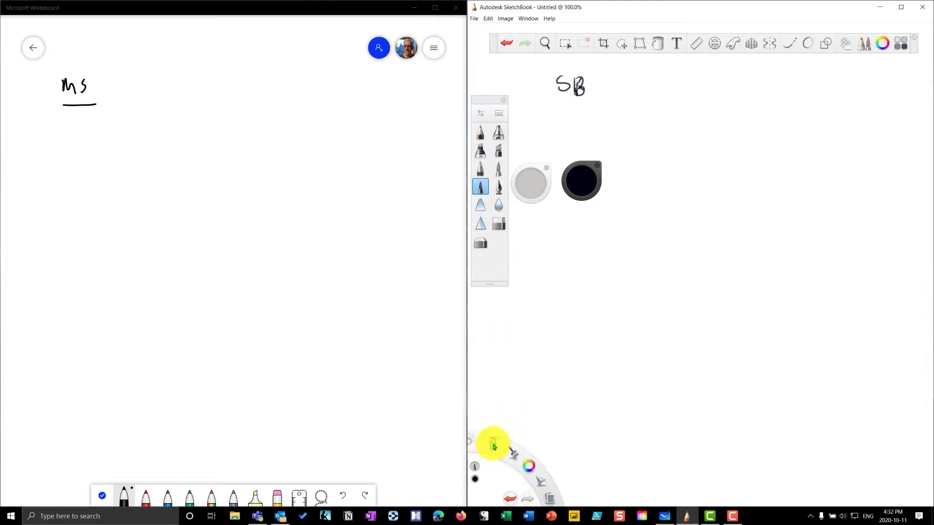
mouse_move(493, 443)
- Draw scalloped strokes with Symmetry X on, then add Symmetry Y and draw more mirrored scallops
left_click(474, 461)
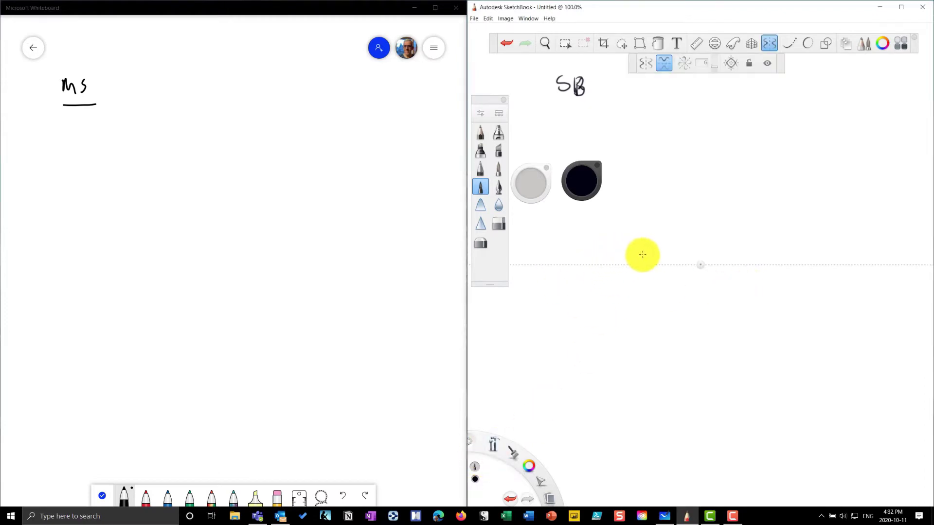
left_click(643, 255)
mouse_move(647, 248)
left_mouse_down()
mouse_move(734, 242)
mouse_move(748, 251)
left_mouse_up()
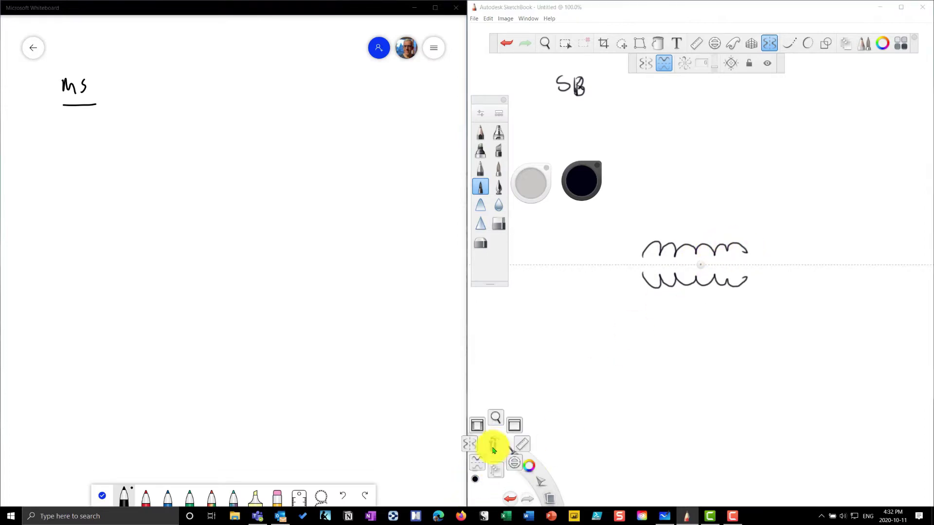
left_click(474, 448)
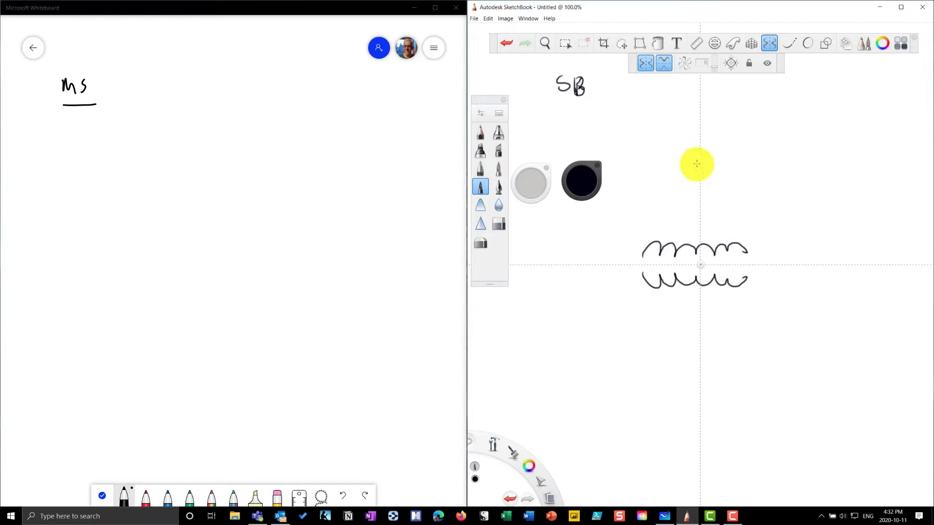
mouse_move(697, 165)
left_mouse_down()
mouse_move(677, 198)
mouse_move(692, 231)
left_mouse_up()
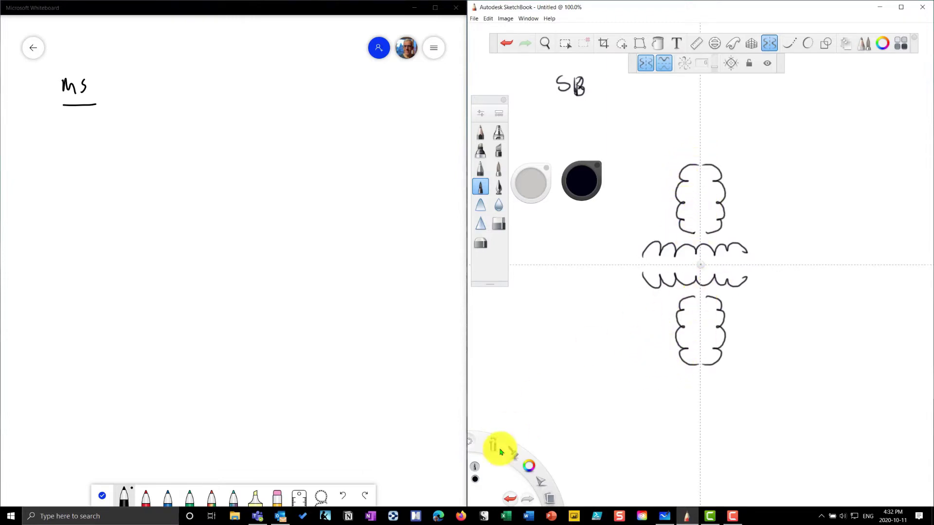
- Turn symmetry off and draw a plain zigzag left of the scalloped shapes
left_click(498, 442)
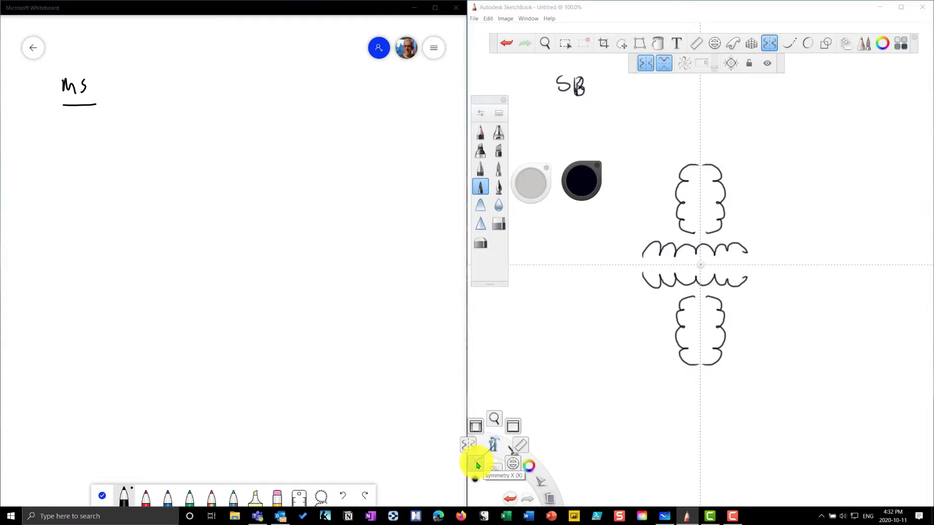
left_click(474, 443)
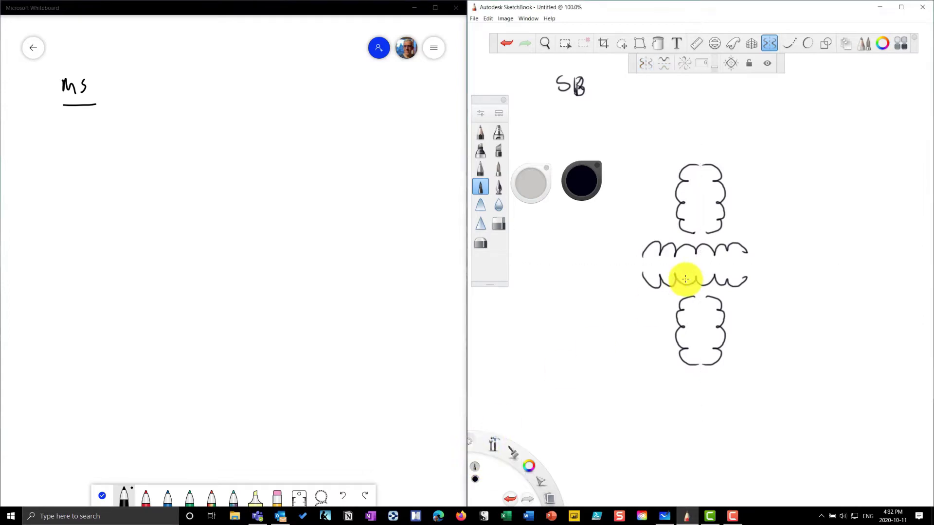
mouse_move(584, 316)
left_mouse_down()
mouse_move(611, 323)
mouse_move(631, 345)
left_mouse_up()
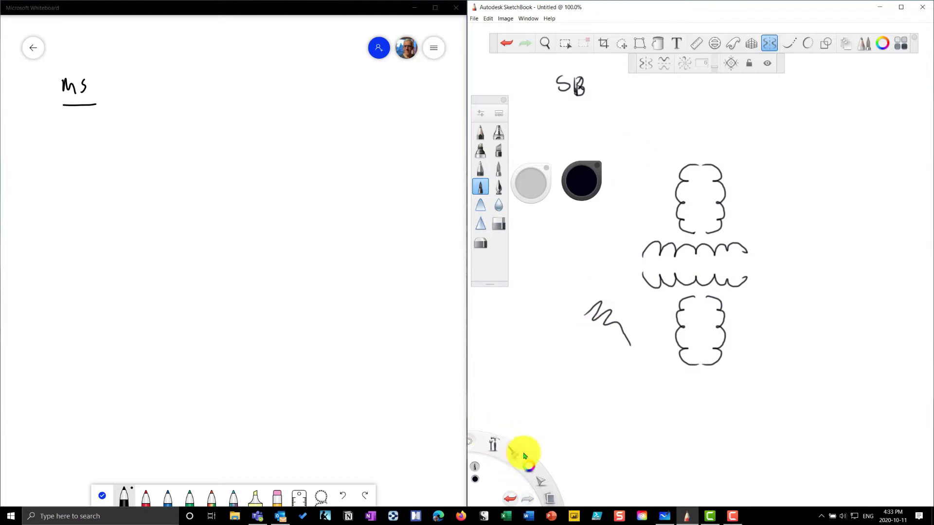
- Browse the tool, brush and colour menus keeping black, then choose Lasso selection
left_click(493, 445)
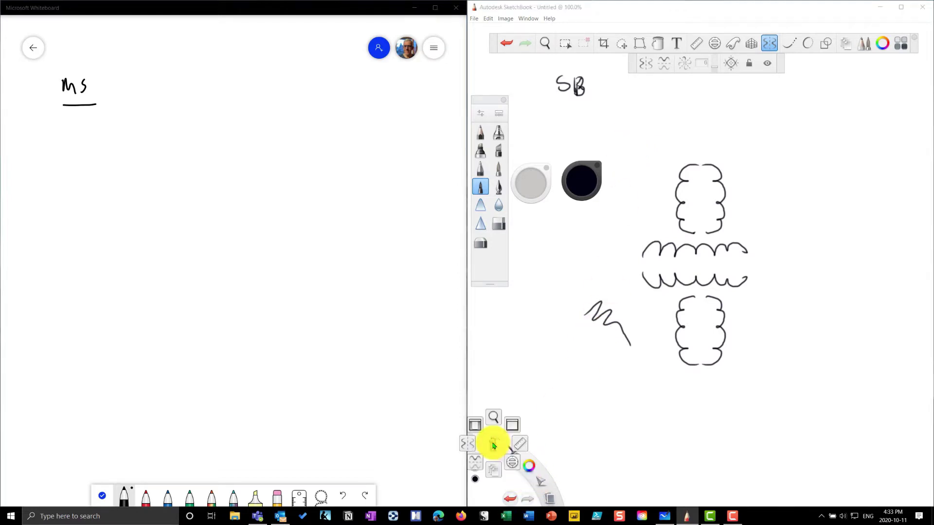
left_click(510, 448)
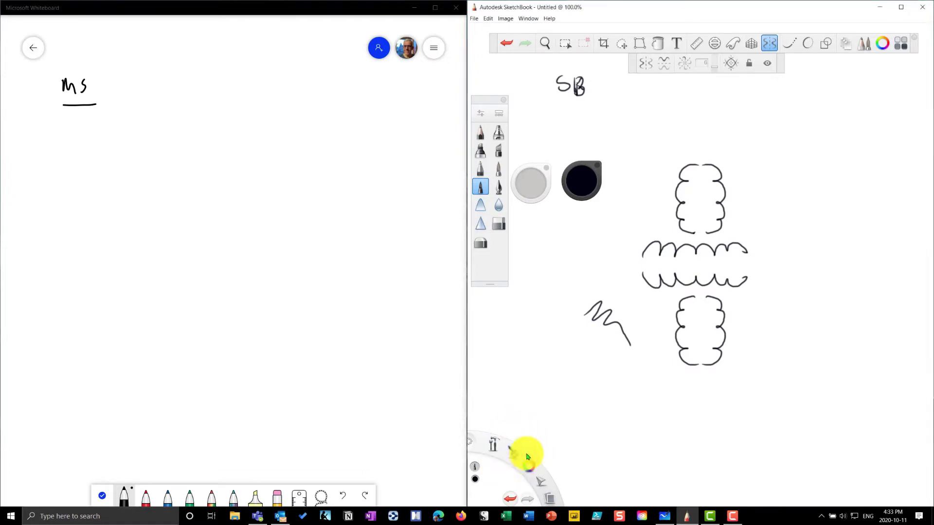
left_click(532, 463)
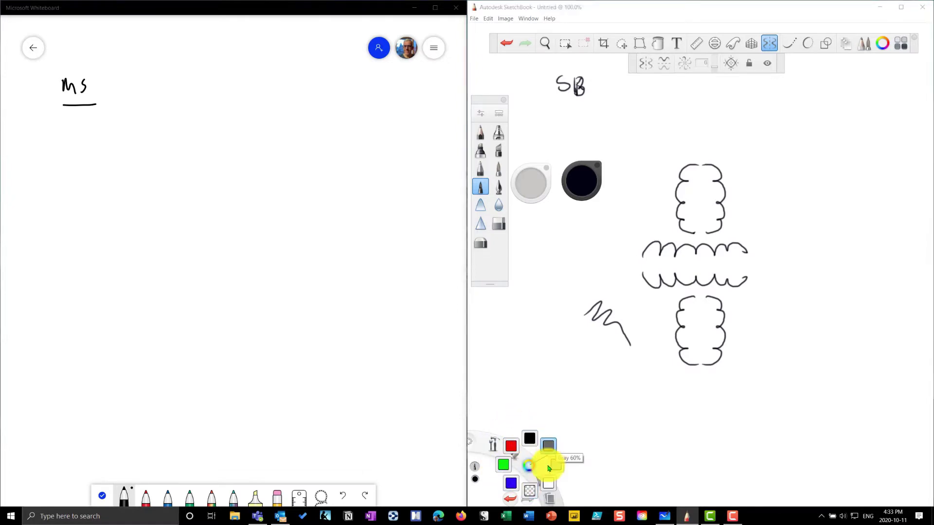
left_click(542, 485)
left_click(542, 485)
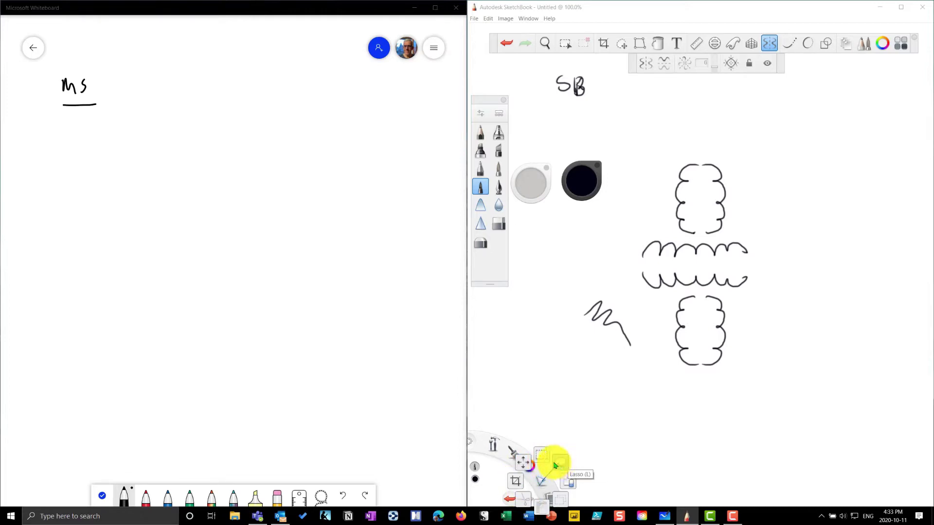
left_click(558, 464)
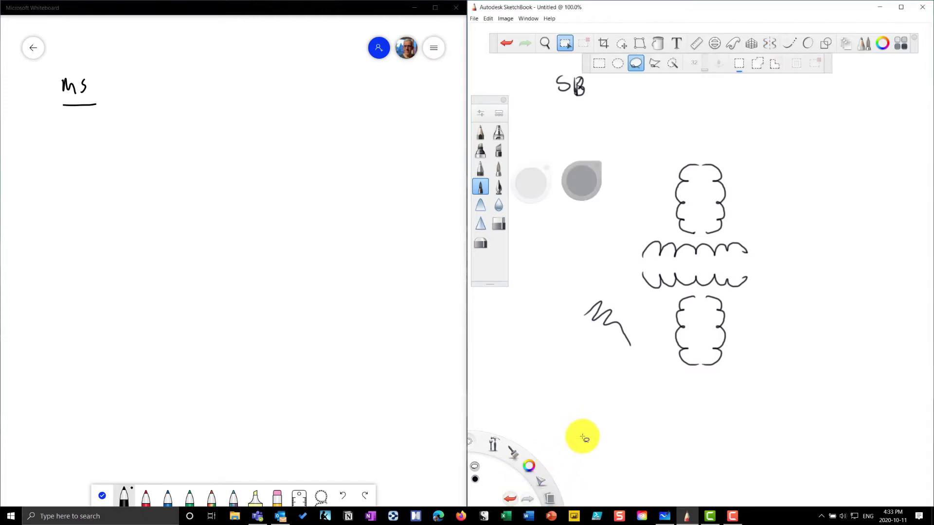
- Start a new canvas without saving, pick a black hard brush, try Rectangle select and Crop, then undo the crop
left_click(551, 498)
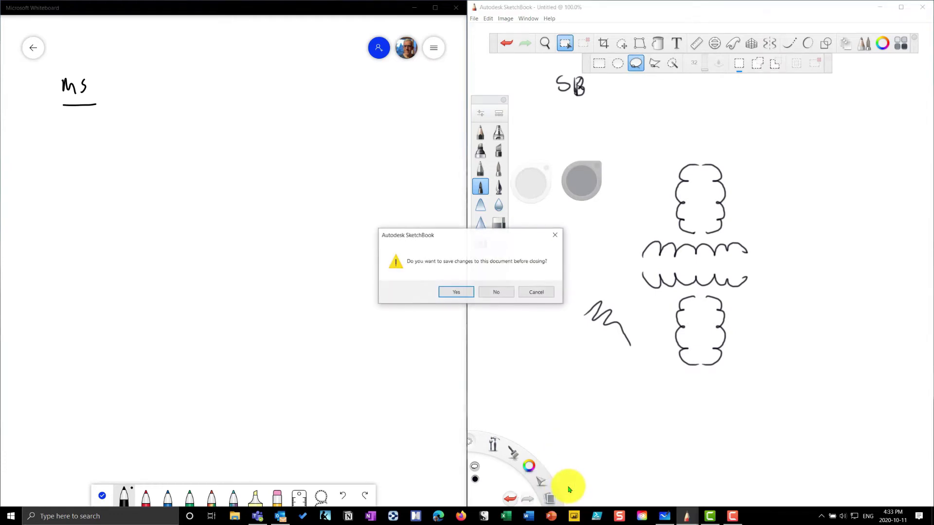
left_click(496, 292)
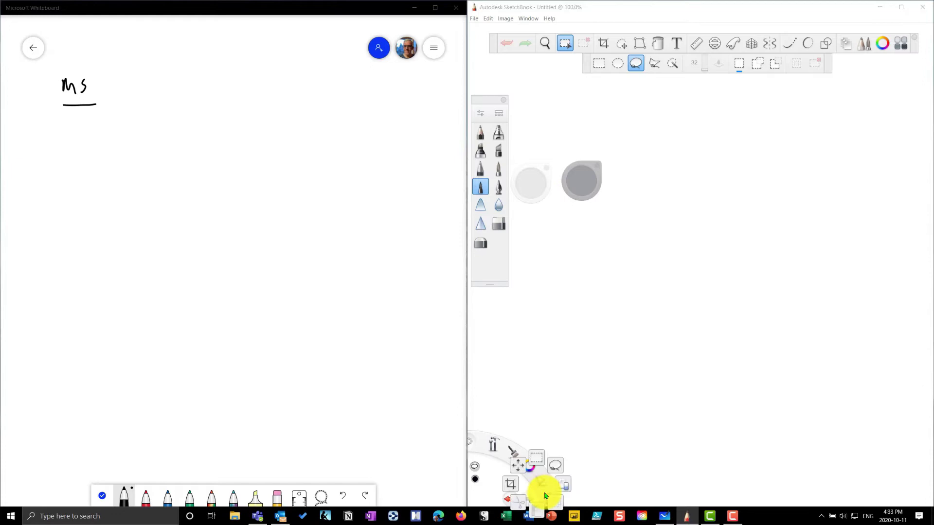
mouse_move(549, 500)
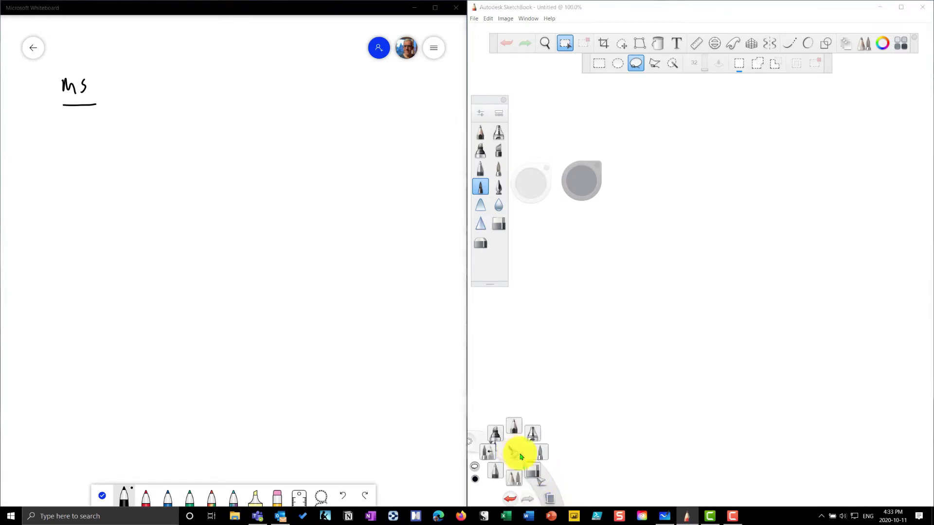
left_click(519, 453)
mouse_move(536, 479)
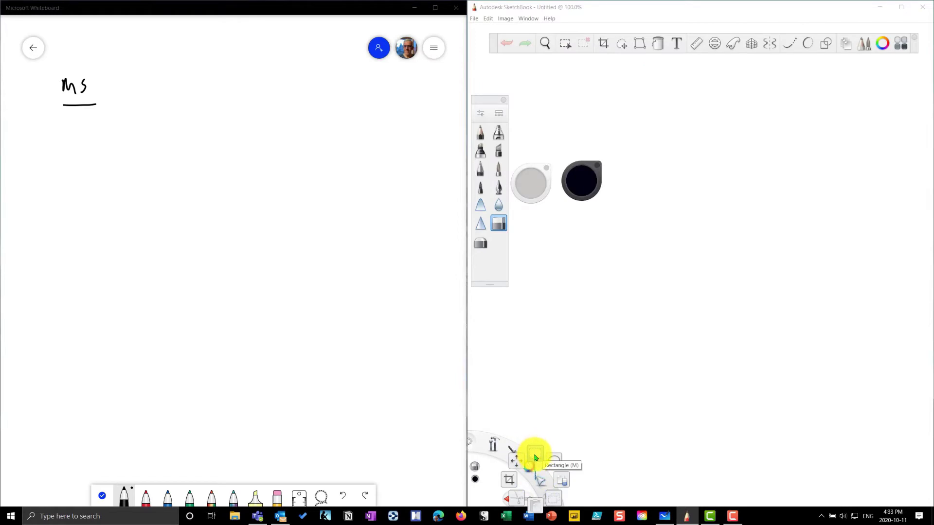
left_click(535, 455)
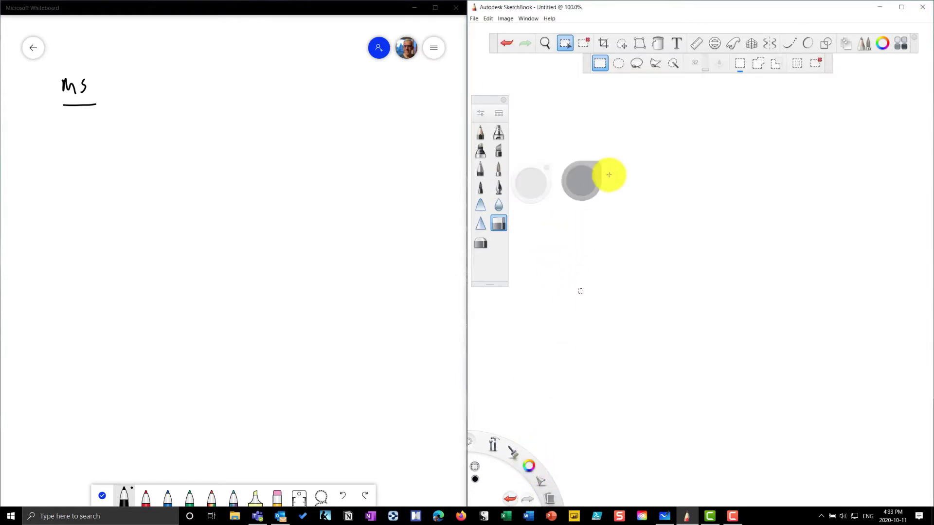
left_click(604, 43)
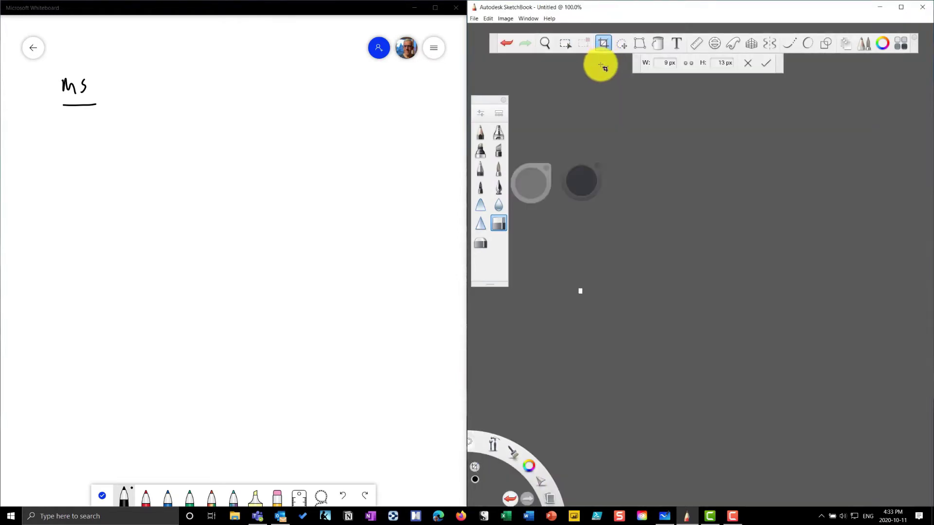
left_click(506, 42)
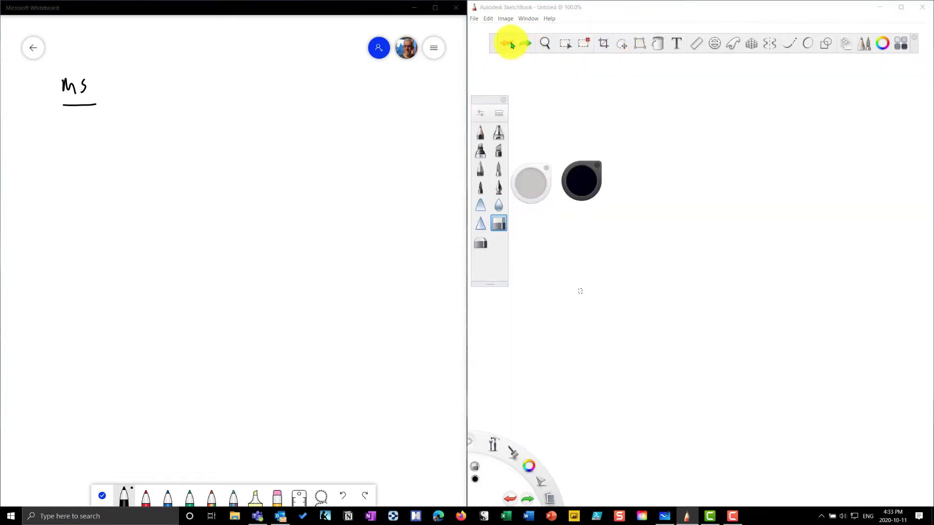
- Select the pen brush and hand-letter 'SB' near the top of the blank SketchBook canvas
left_click(652, 168)
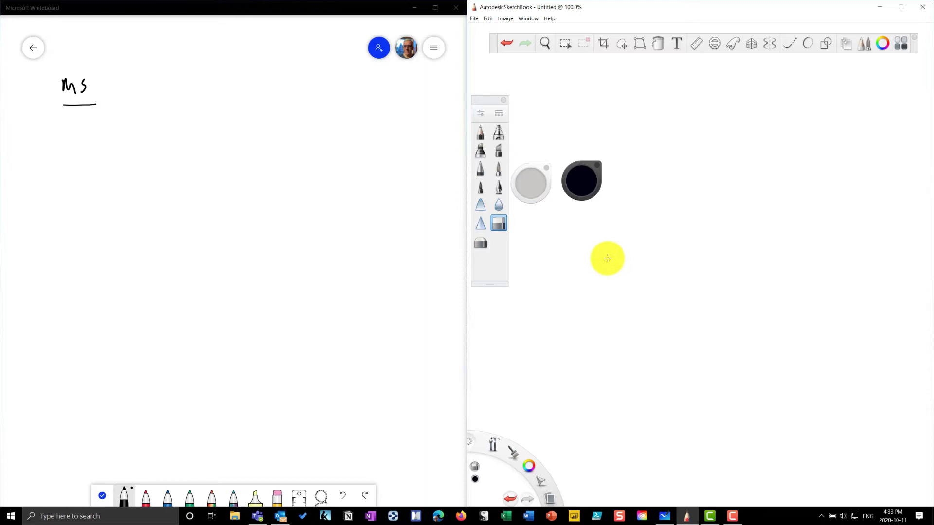
left_click(481, 186)
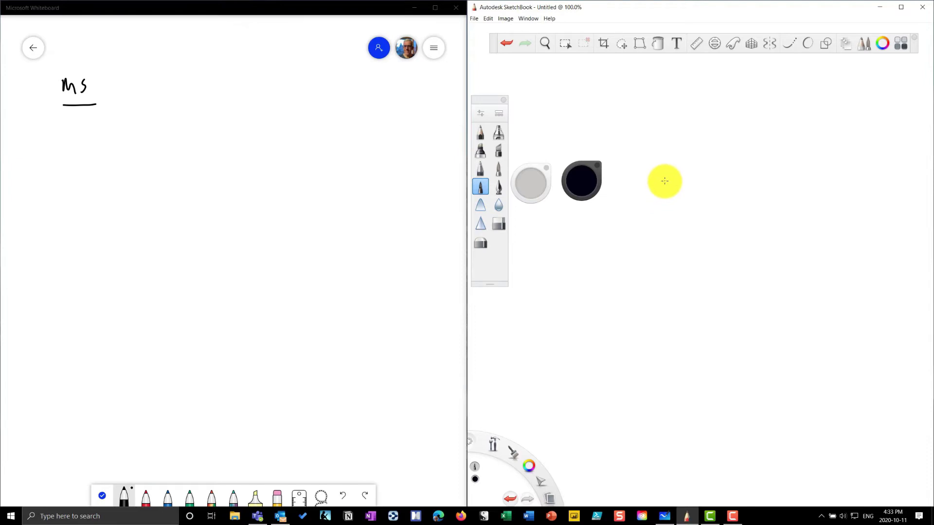
mouse_move(662, 182)
left_mouse_down()
mouse_move(584, 91)
mouse_move(742, 90)
mouse_move(709, 224)
mouse_move(646, 263)
left_mouse_up()
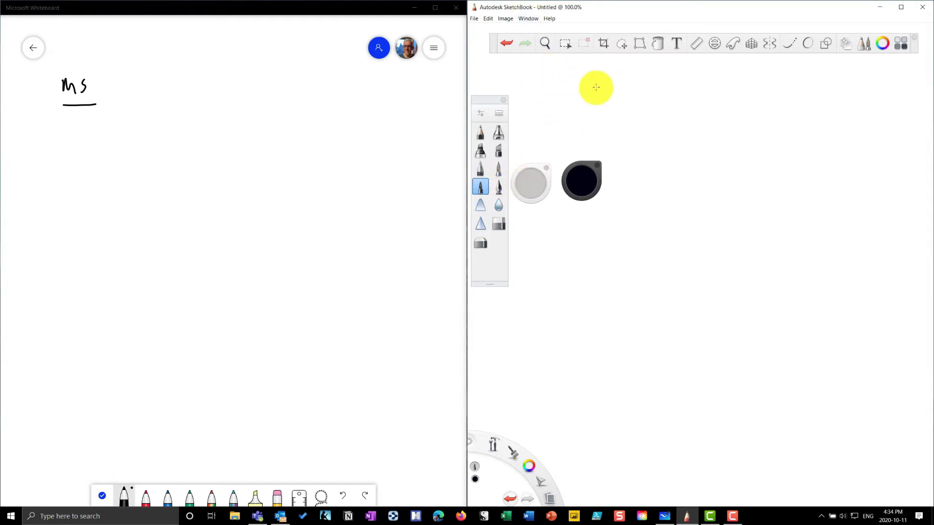
left_click_drag(606, 96, 601, 105)
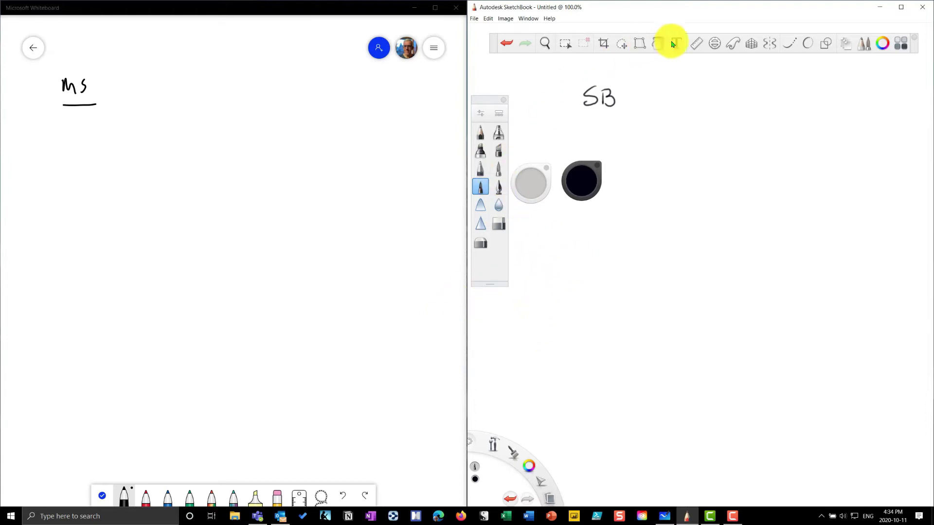
- With the black pen, rotate the ruler to a shallow angle and draw a second line meeting the first
left_click(119, 497)
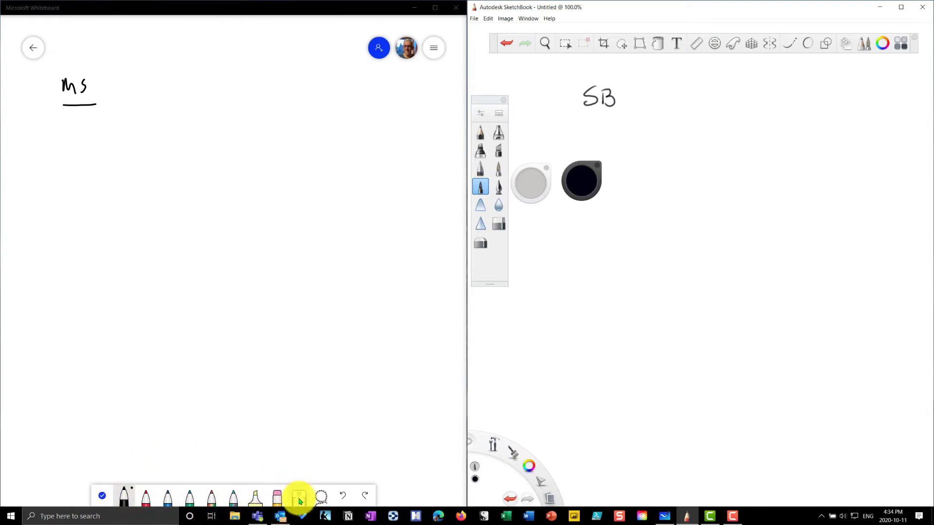
left_click(299, 498)
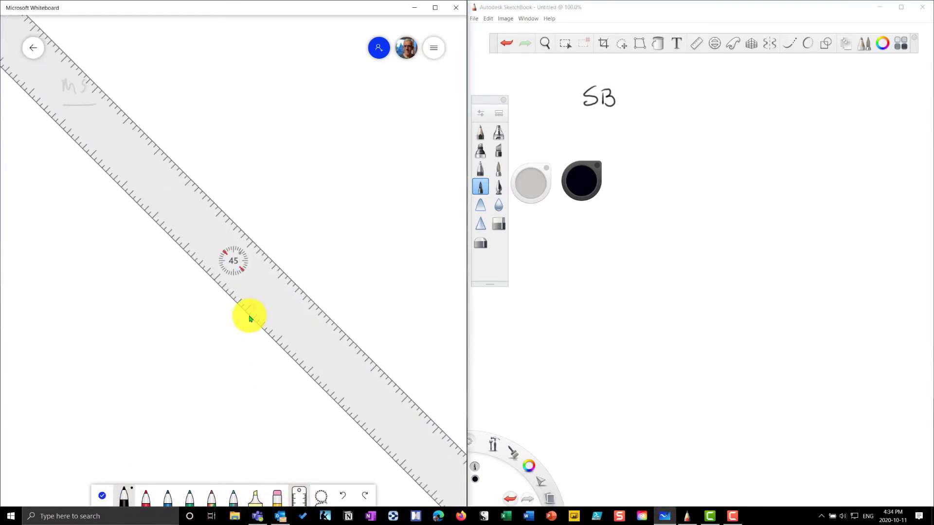
scroll(249, 319, "down", 2)
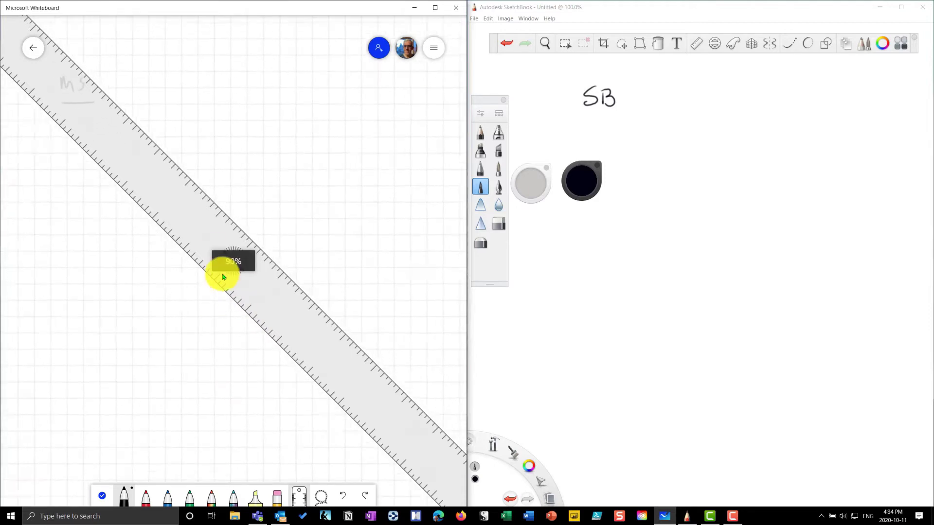
scroll(275, 295, "up", 5)
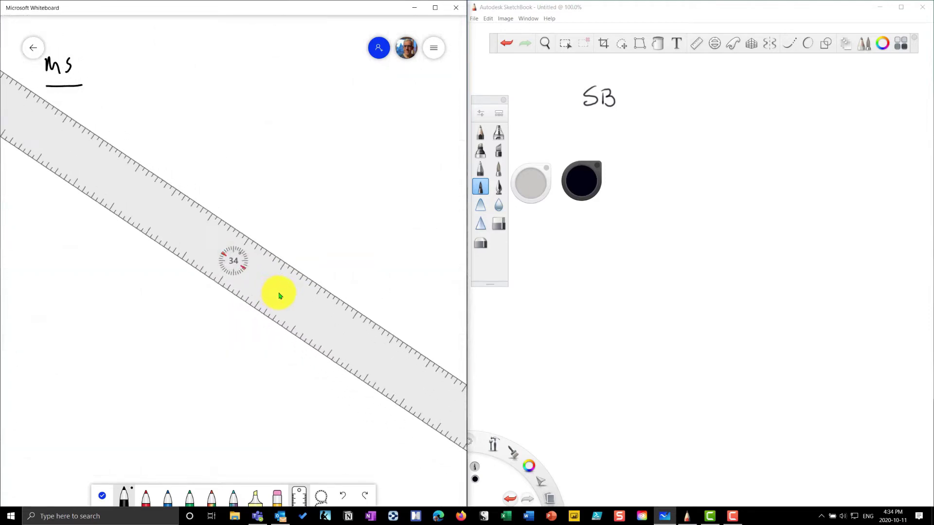
scroll(282, 296, "up", 3)
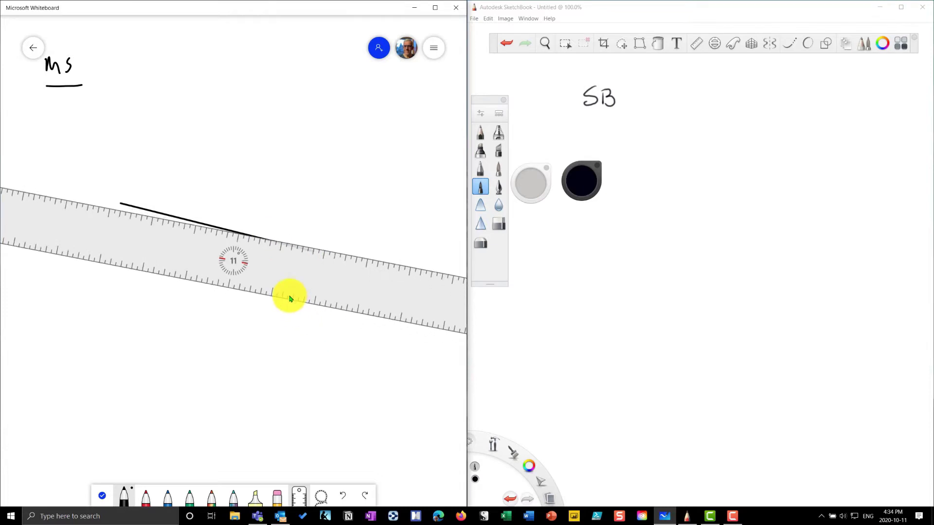
scroll(290, 298, "up", 2)
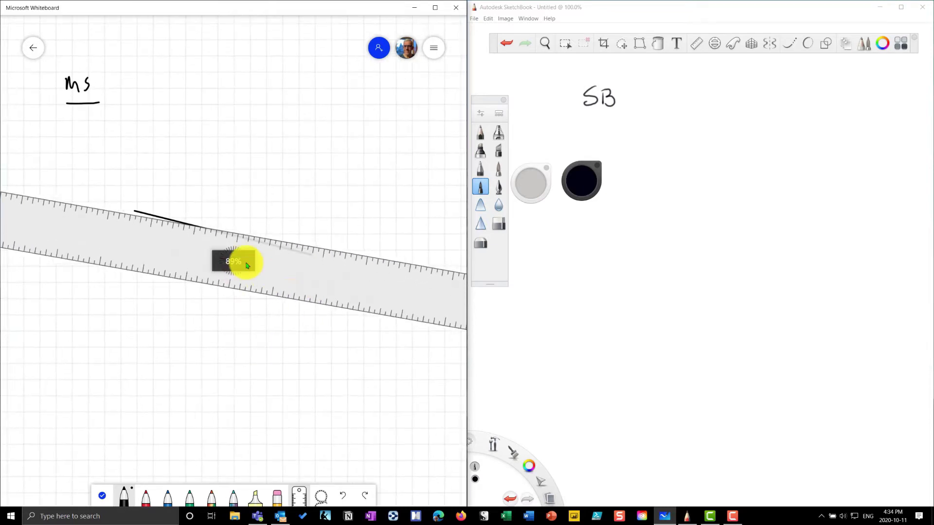
scroll(292, 276, "down", 4)
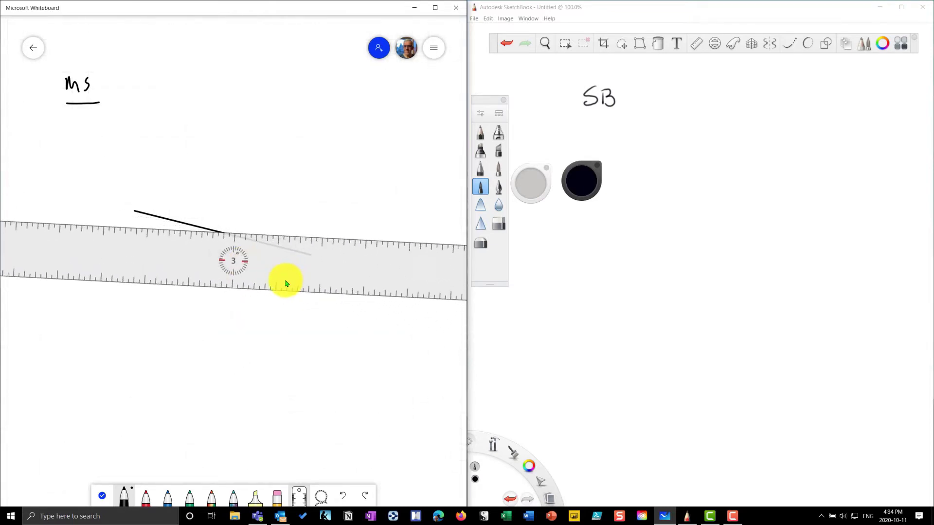
scroll(273, 278, "down", 2)
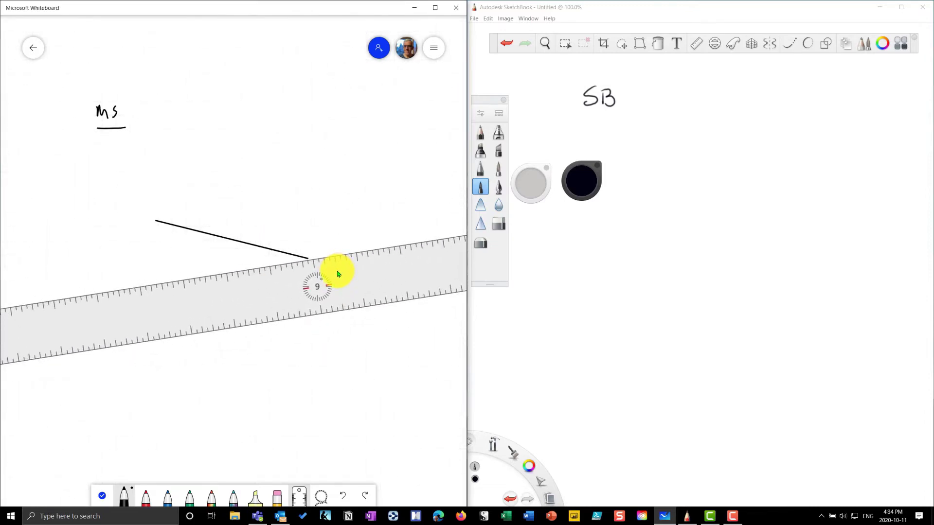
left_click_drag(307, 261, 141, 285)
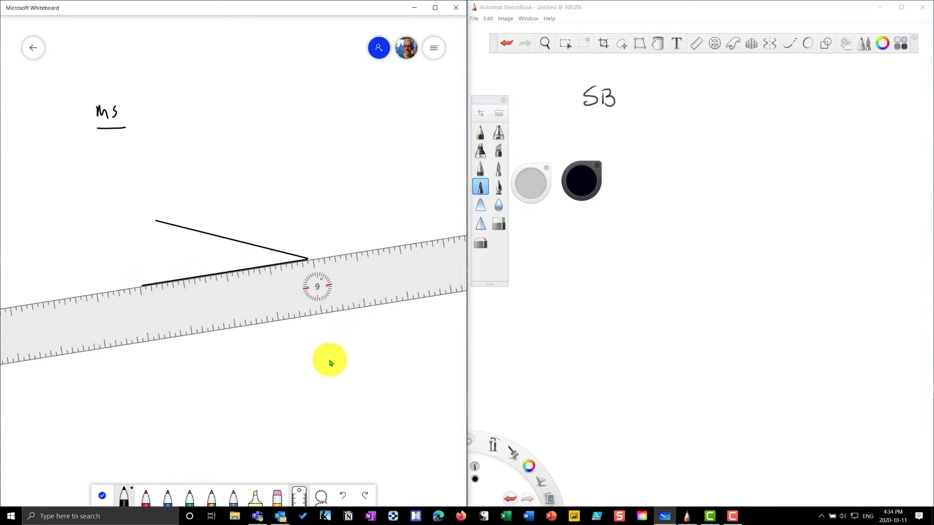
- Hide the Whiteboard ruler, then turn SketchBook's perspective guide on and back off
left_click(298, 495)
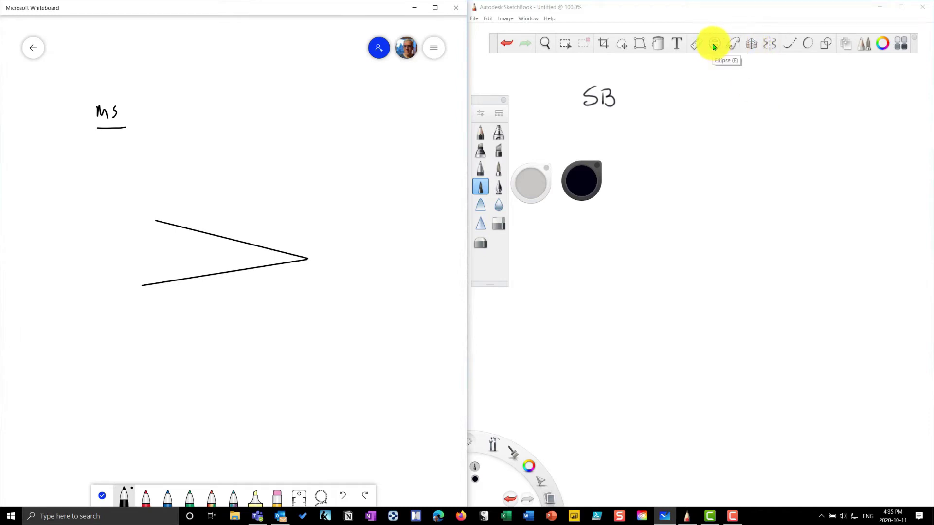
left_click(751, 44)
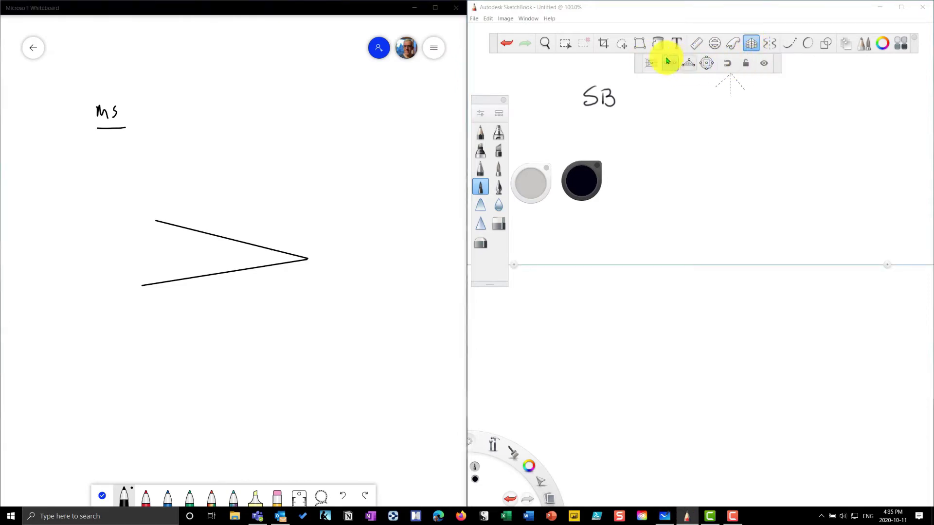
left_click(749, 44)
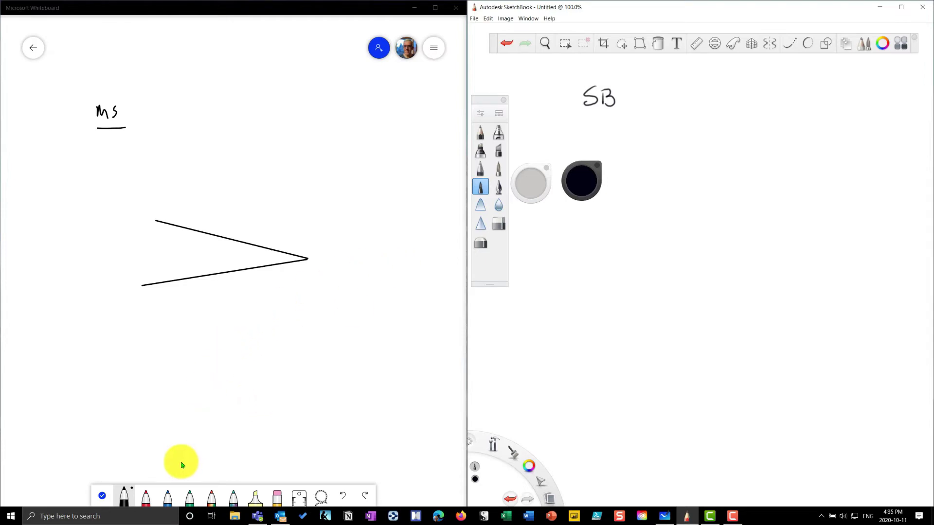
- Leave the pen toolbar and add a yellow sticky note below the wedge
left_click(102, 495)
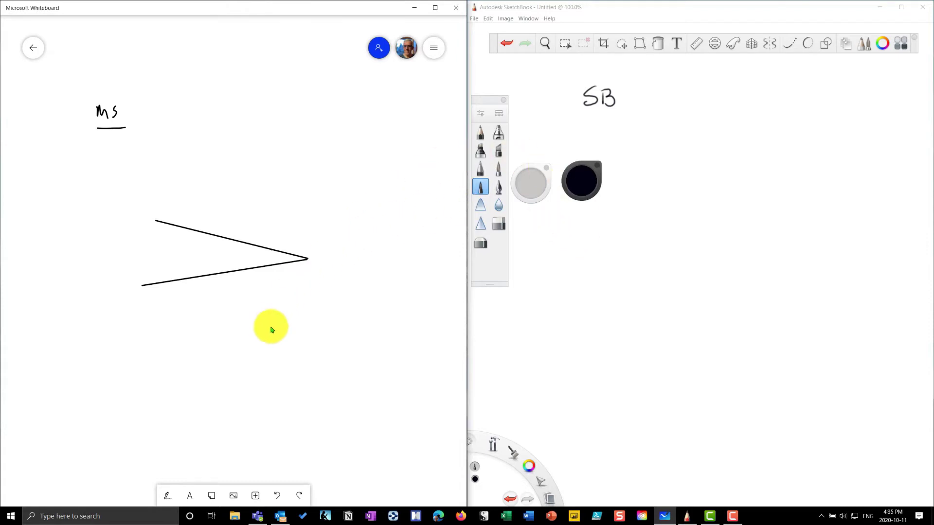
left_click(215, 495)
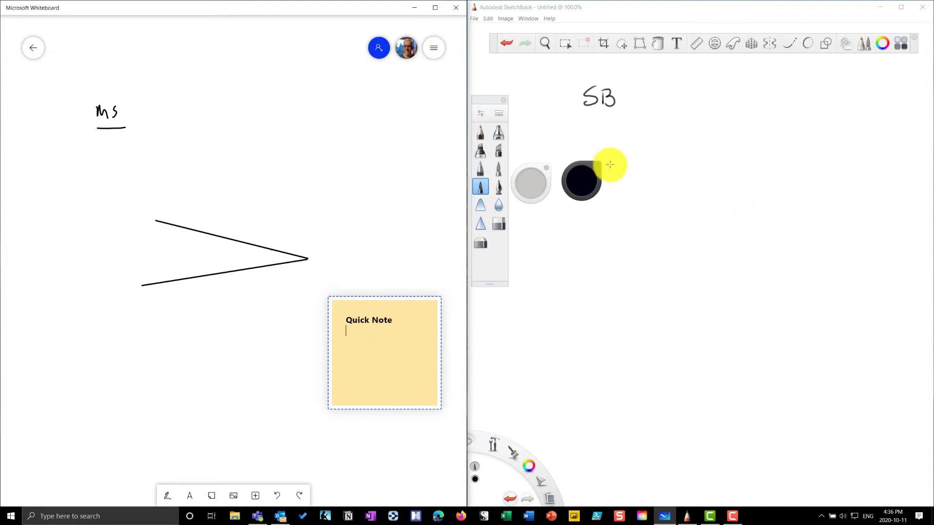
left_click(676, 43)
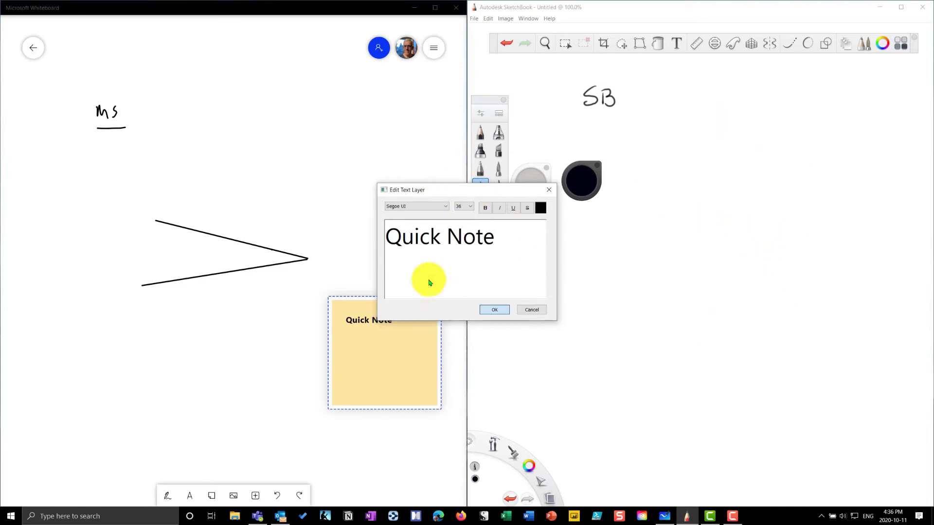
key("Escape")
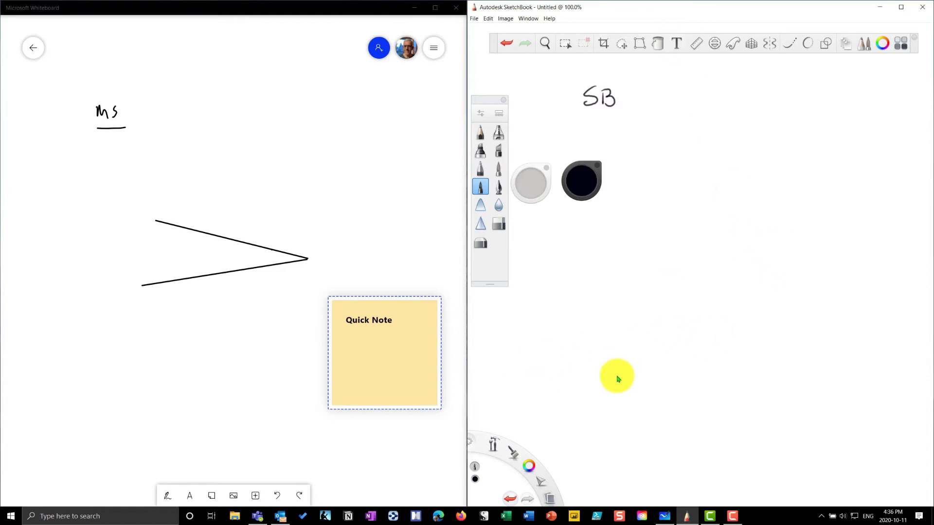
- Deselect the Quick Note sticky, place 'Quick Note' text in SketchBook, and open Whiteboard's insert list
left_click(186, 382)
left_click(186, 383)
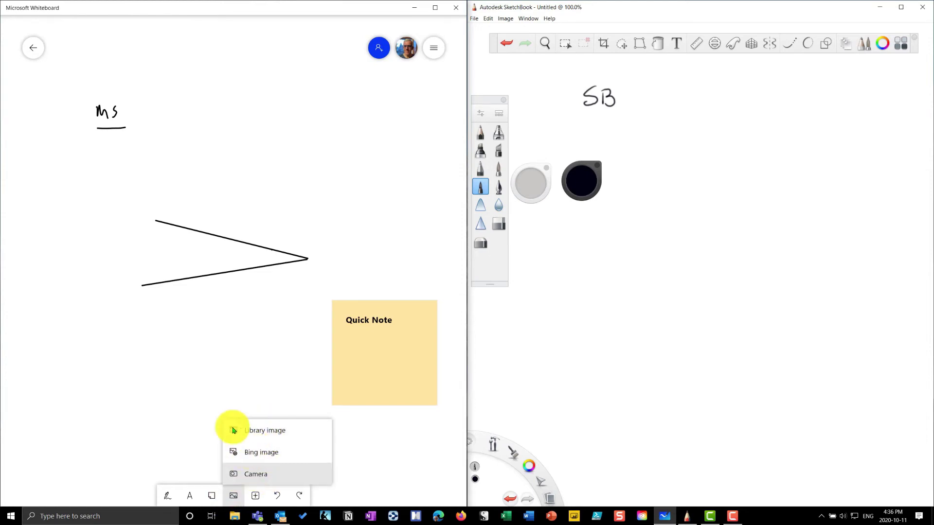
left_click(216, 402)
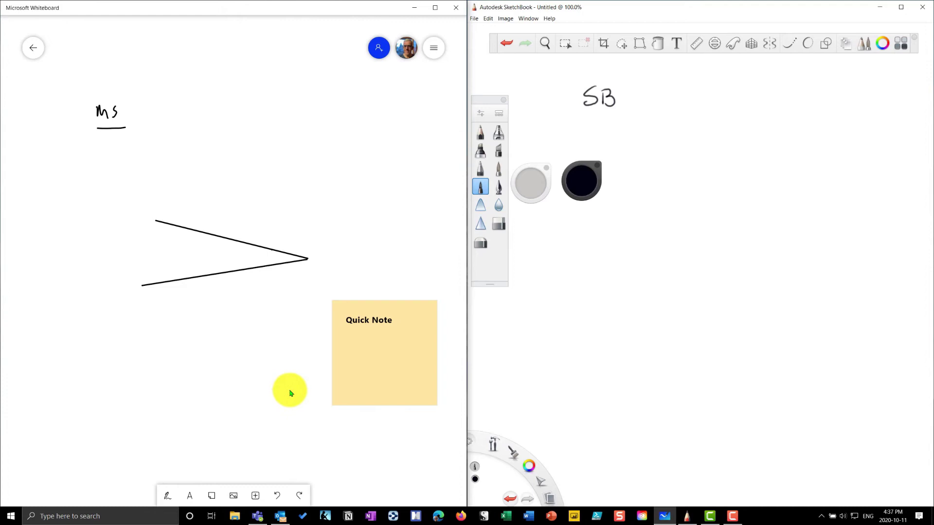
left_click(627, 327)
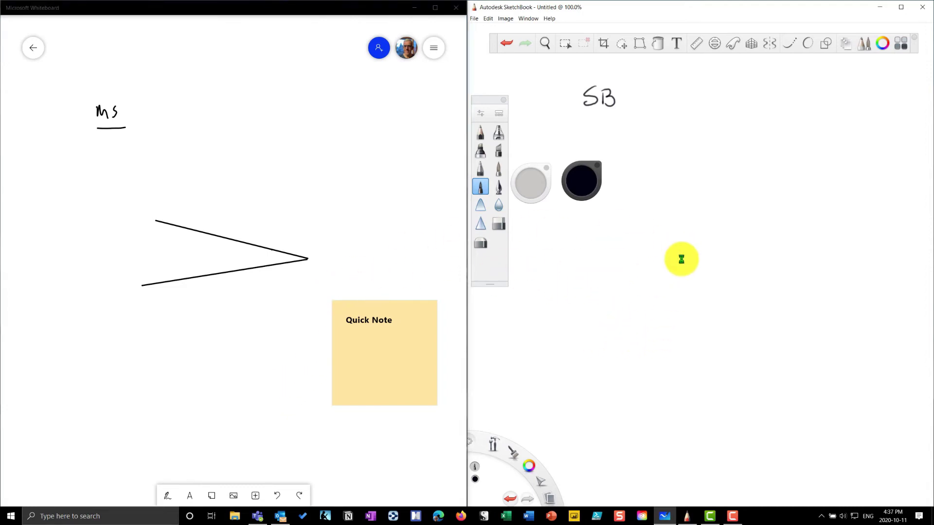
left_click(256, 495)
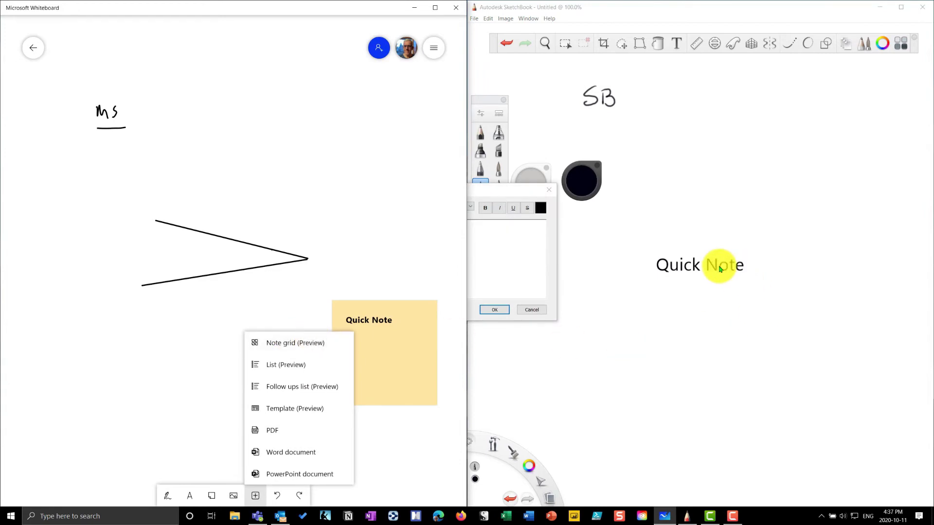
- Confirm the SketchBook text with OK, then open and close Whiteboard's insert menu and pan slightly
left_click(549, 189)
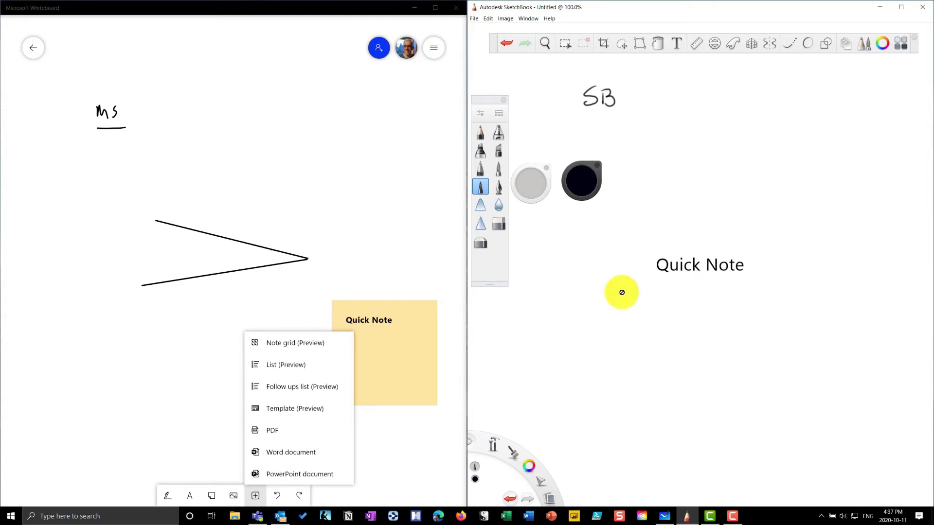
left_click(397, 457)
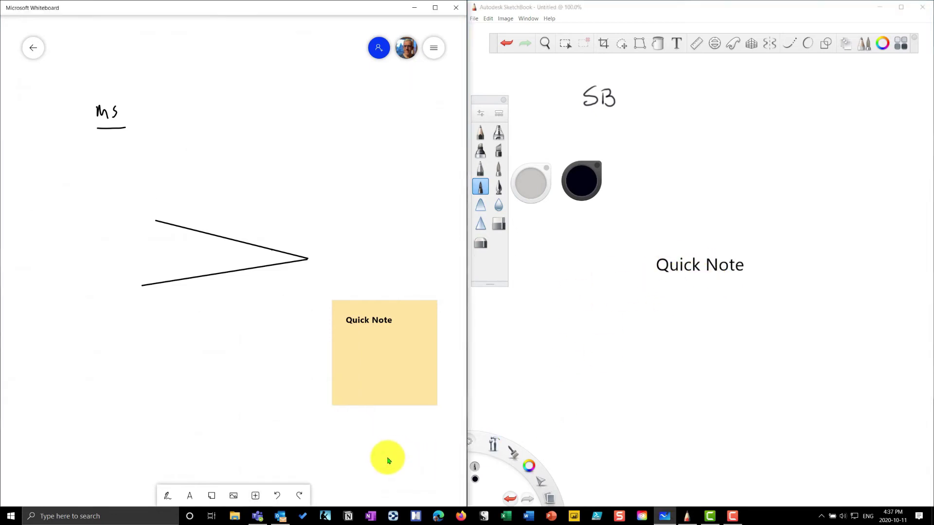
left_click(253, 496)
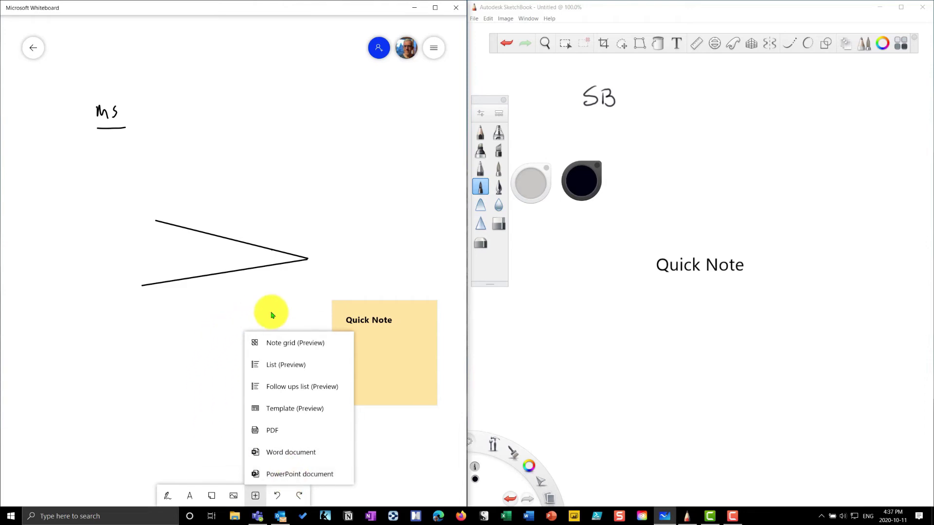
left_click(192, 345)
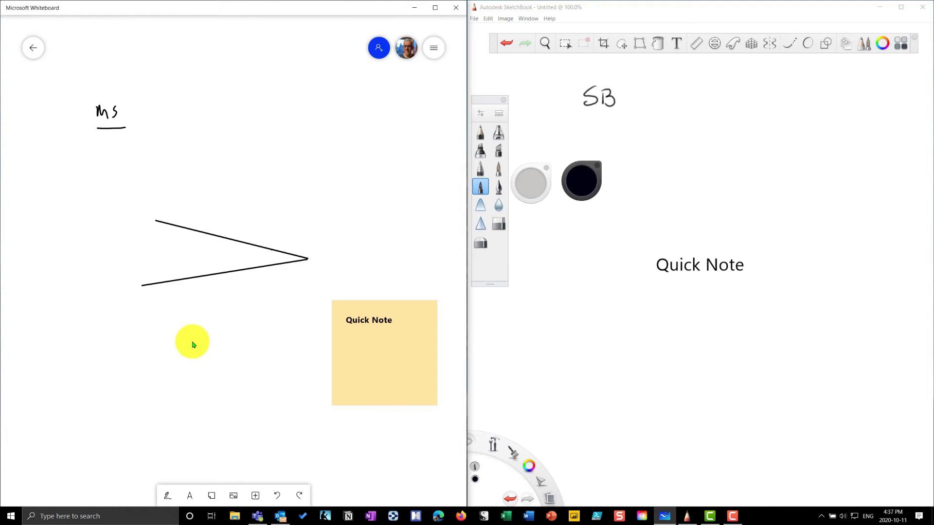
mouse_move(139, 262)
left_mouse_down()
mouse_move(152, 160)
mouse_move(73, 296)
left_mouse_up()
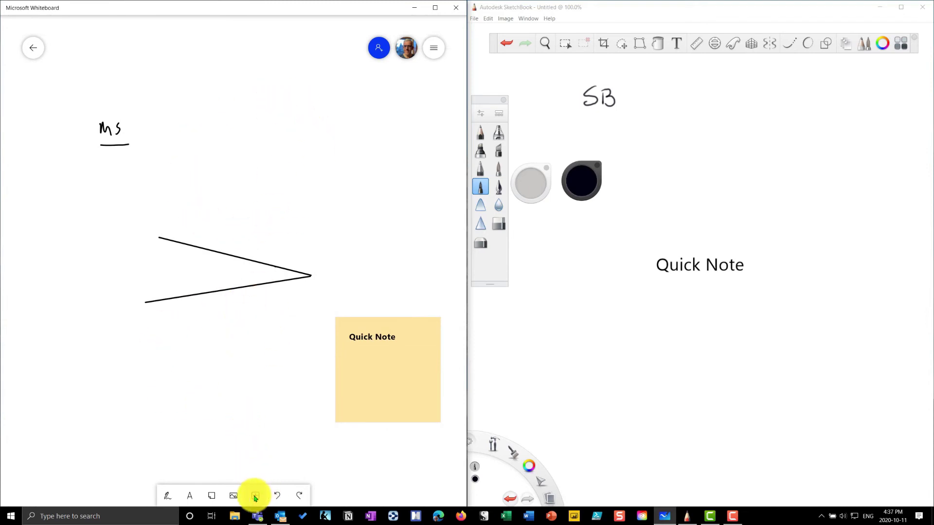
left_click(255, 496)
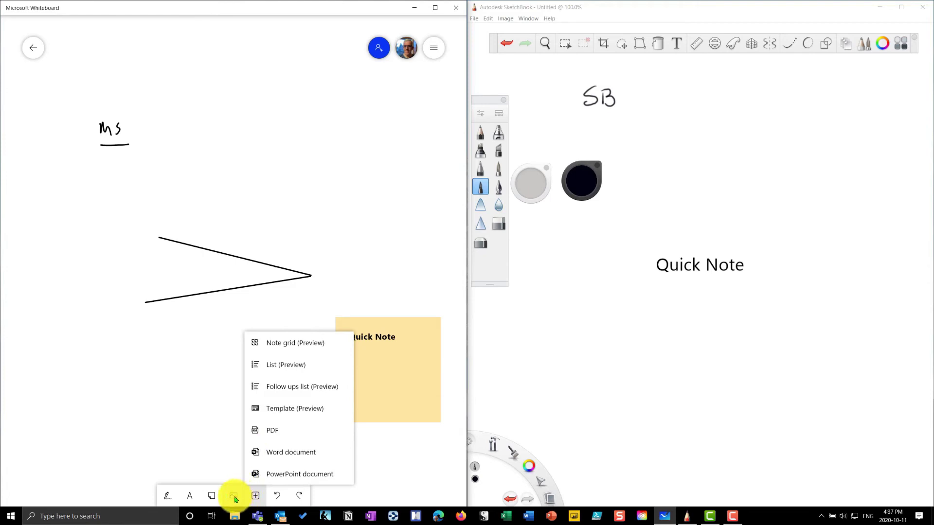
left_click(234, 496)
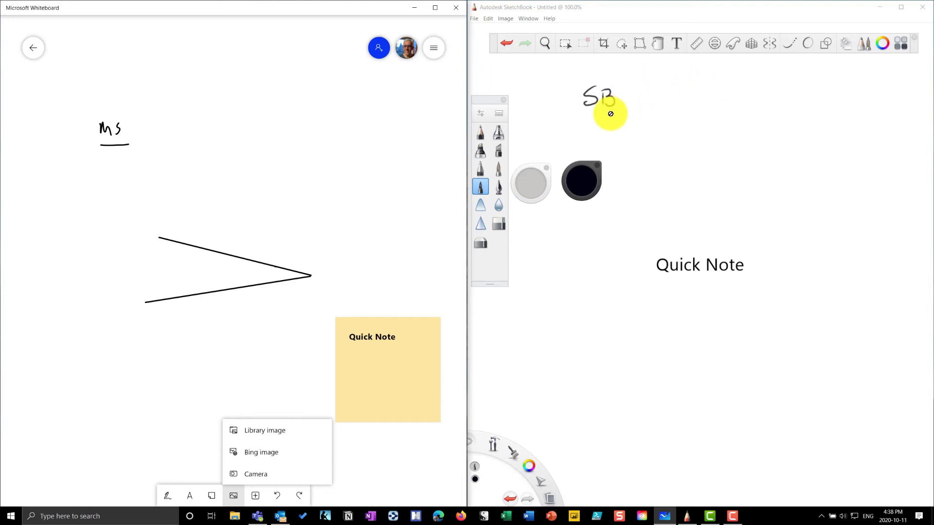
left_click(481, 186)
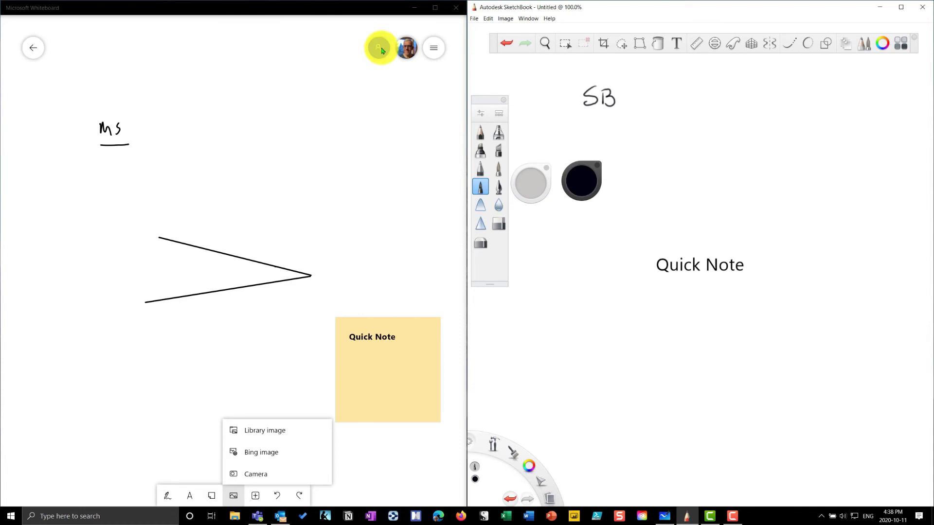
left_click(379, 49)
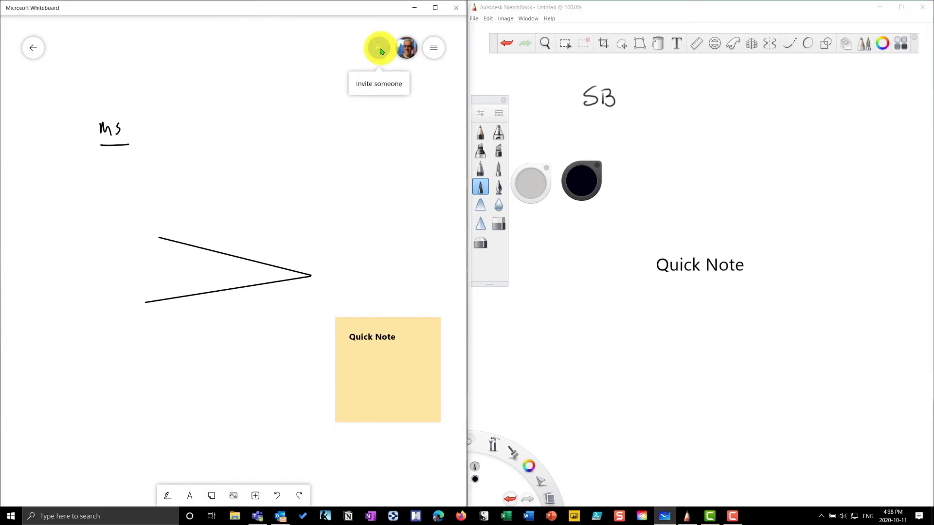
left_click(456, 54)
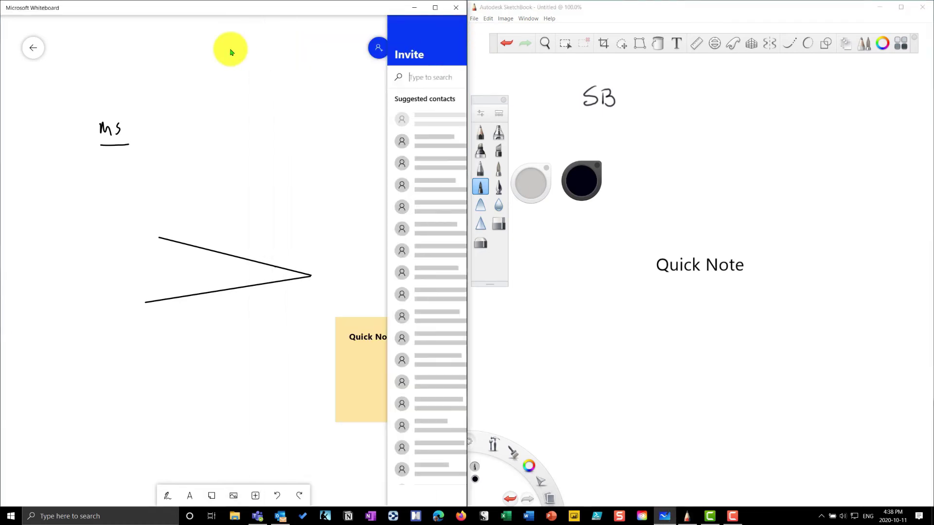